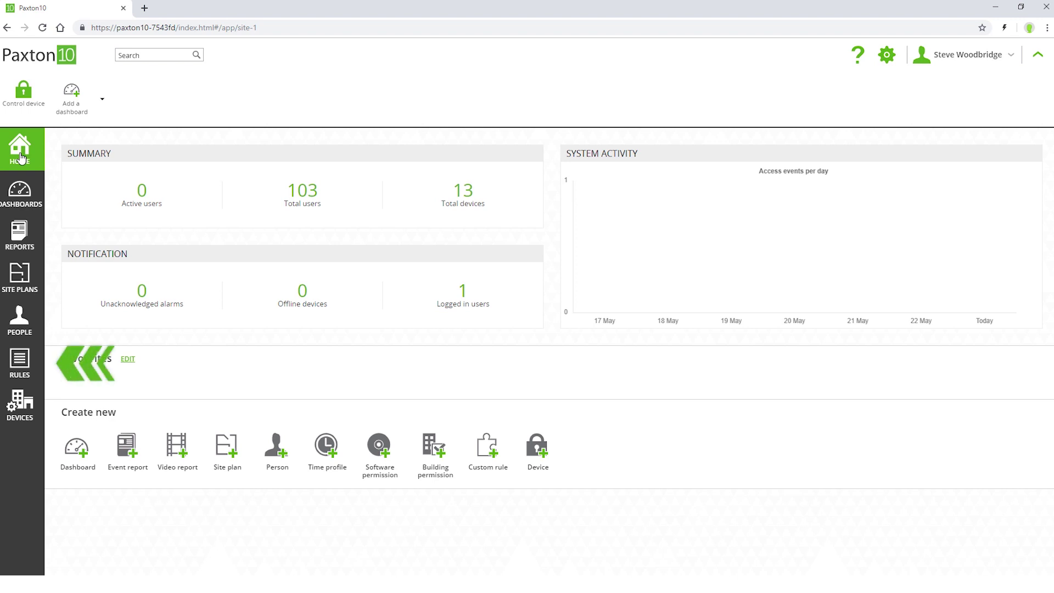
Step: Under Rules > Custom Rules, add a custom rule named 'Roll call' with type Roll Call
{"action": "left_click", "coordinate": [36, 373]}
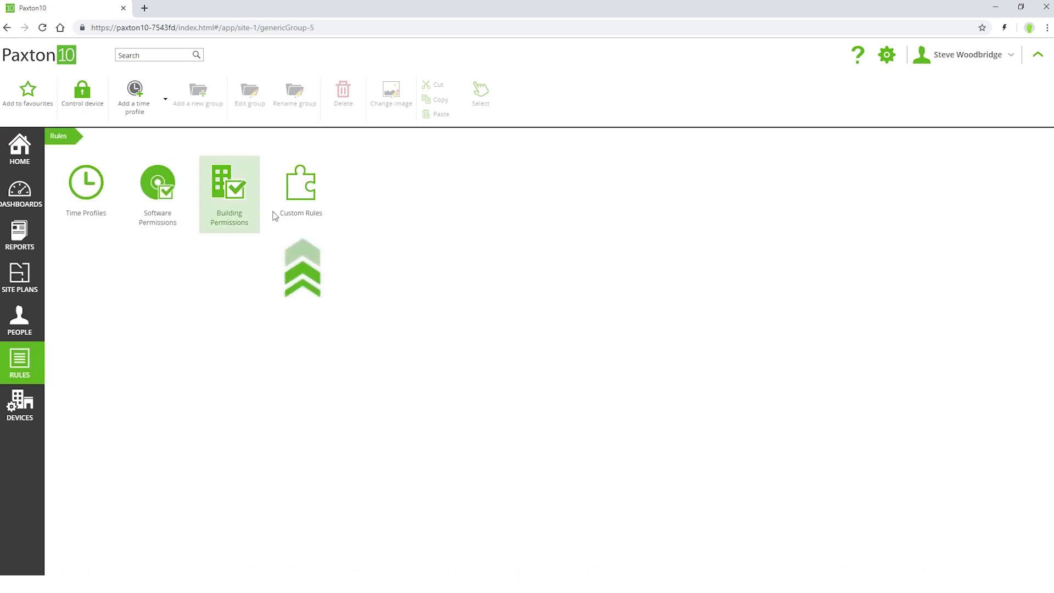
{"action": "left_click", "coordinate": [290, 196]}
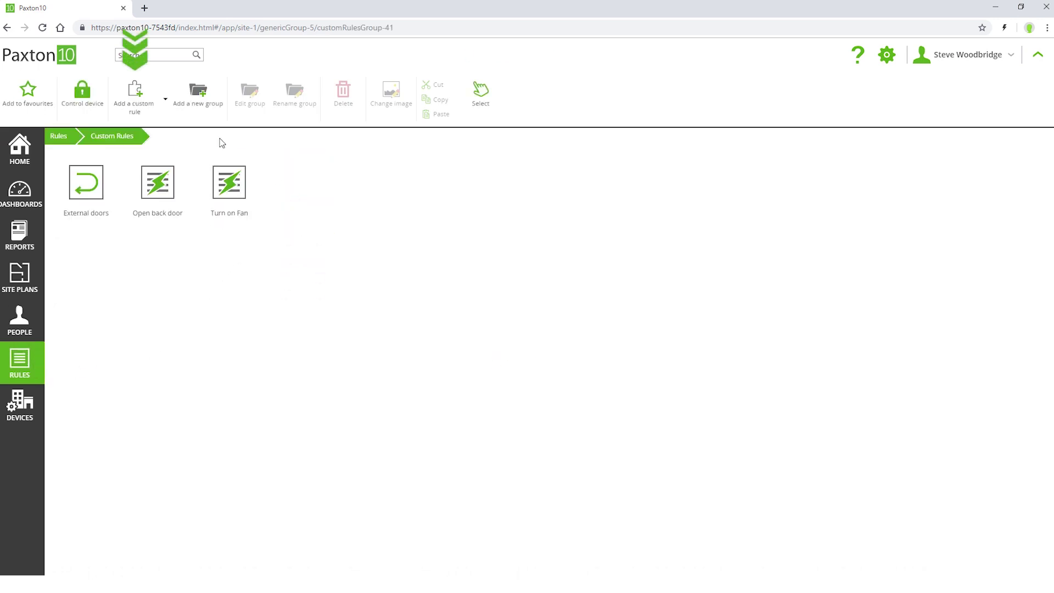
{"action": "left_click", "coordinate": [133, 108]}
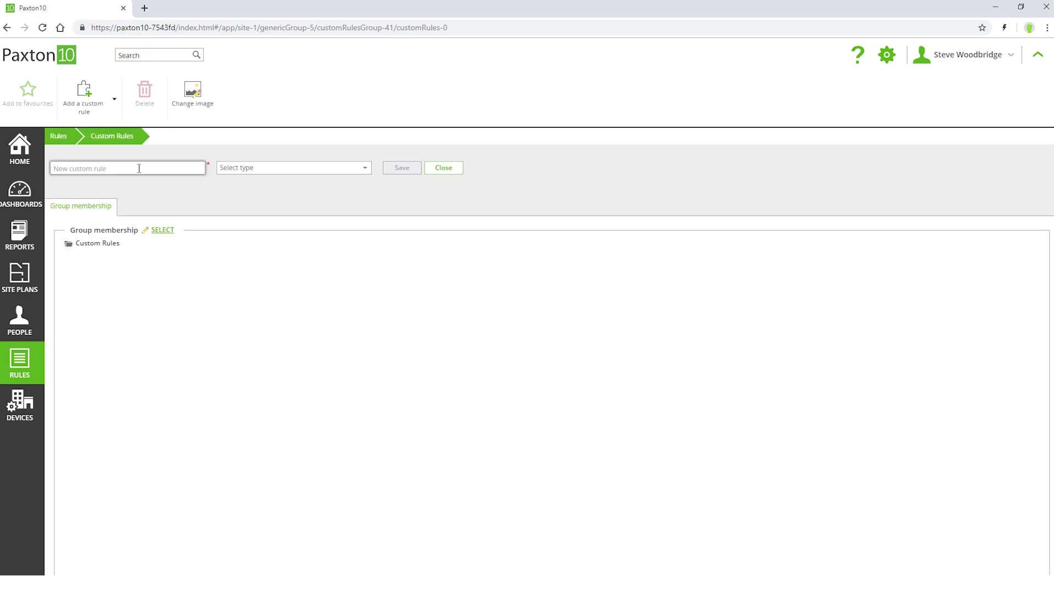
{"action": "type", "text": "Roll call"}
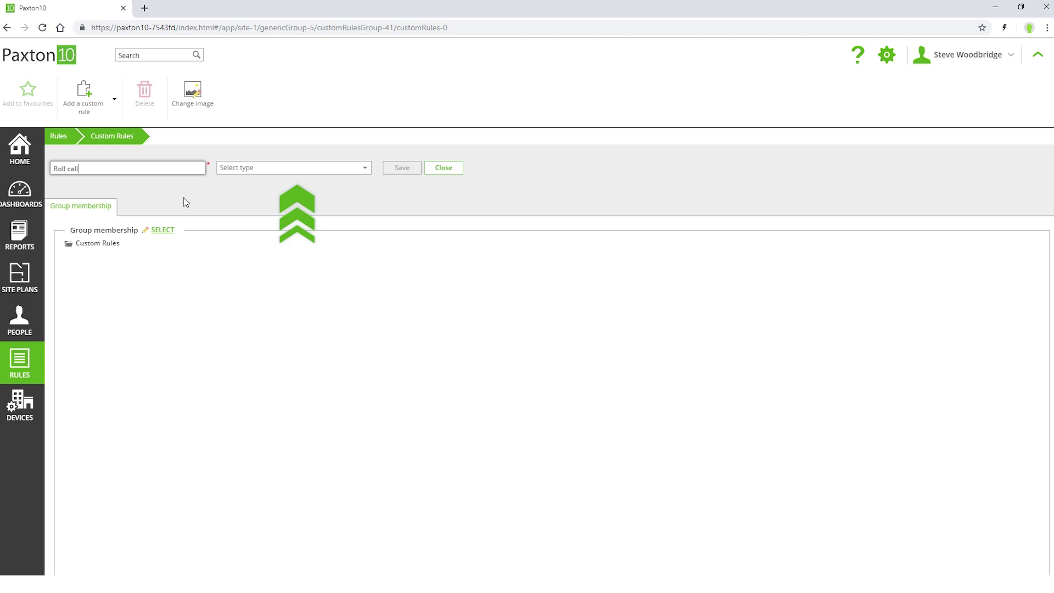
{"action": "left_click", "coordinate": [248, 174]}
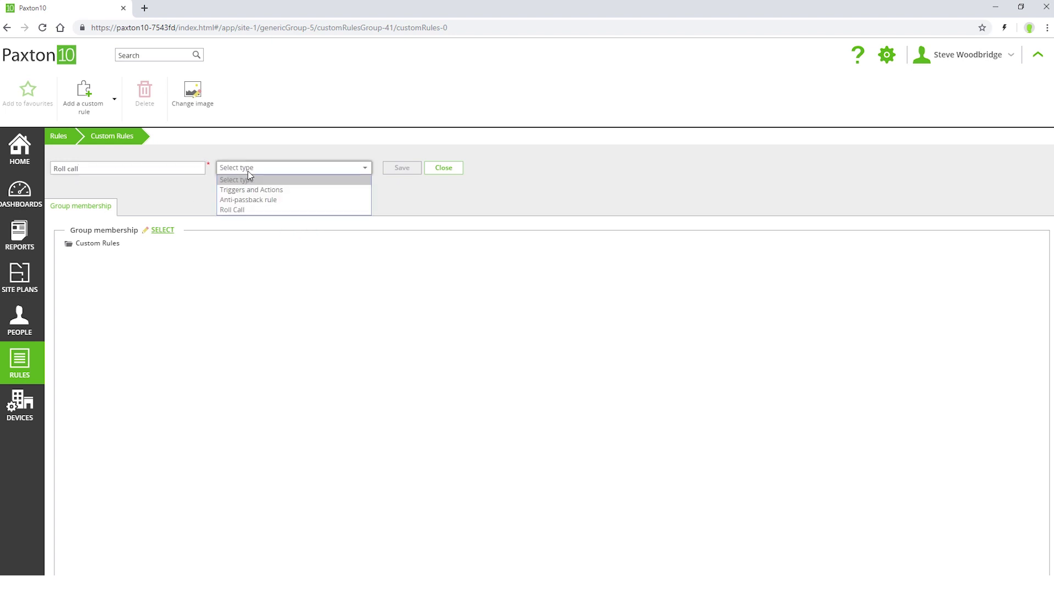
{"action": "left_click", "coordinate": [246, 209]}
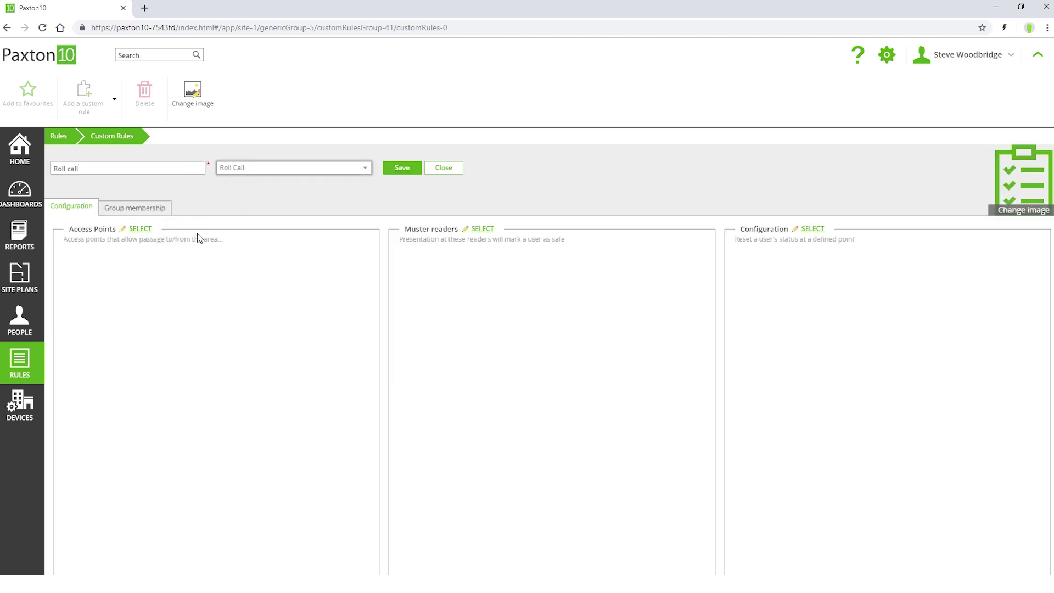
Step: Add Reception Door as the access point and its keypad reader as the muster reader
{"action": "left_click", "coordinate": [142, 230]}
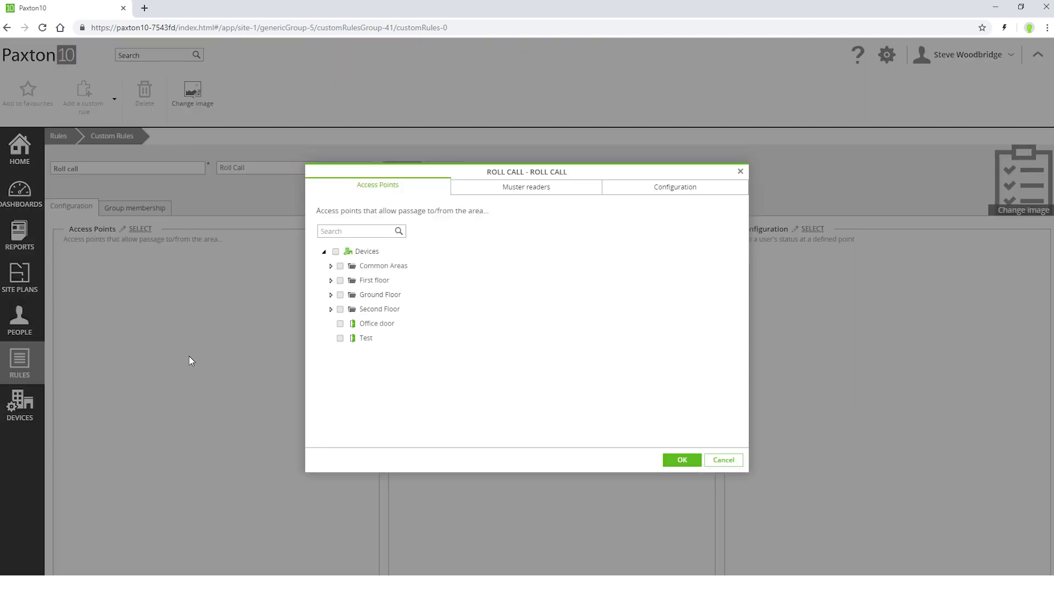
{"action": "left_click", "coordinate": [331, 267]}
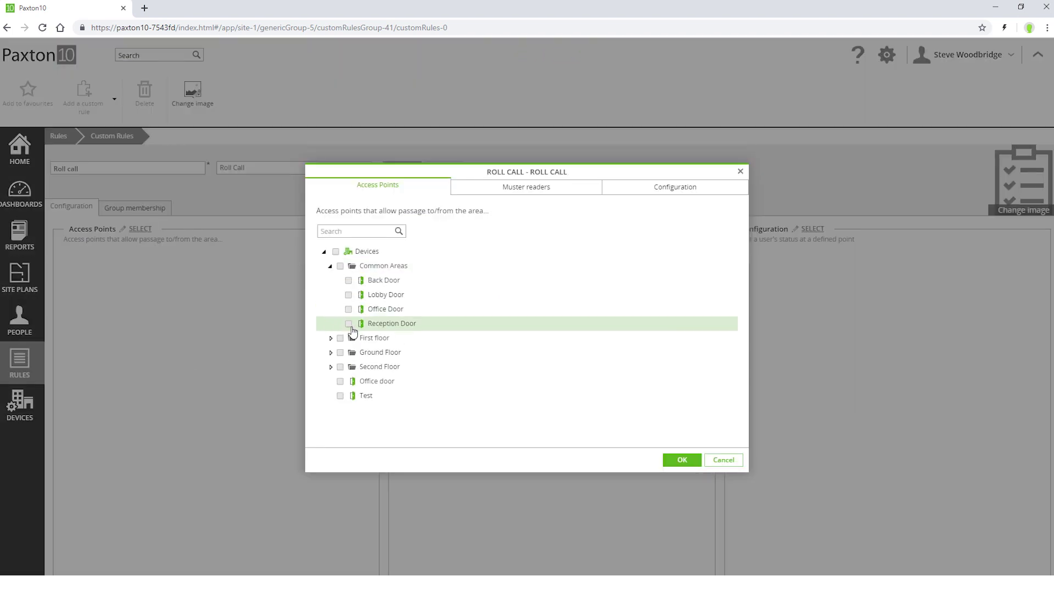
{"action": "left_click", "coordinate": [492, 192]}
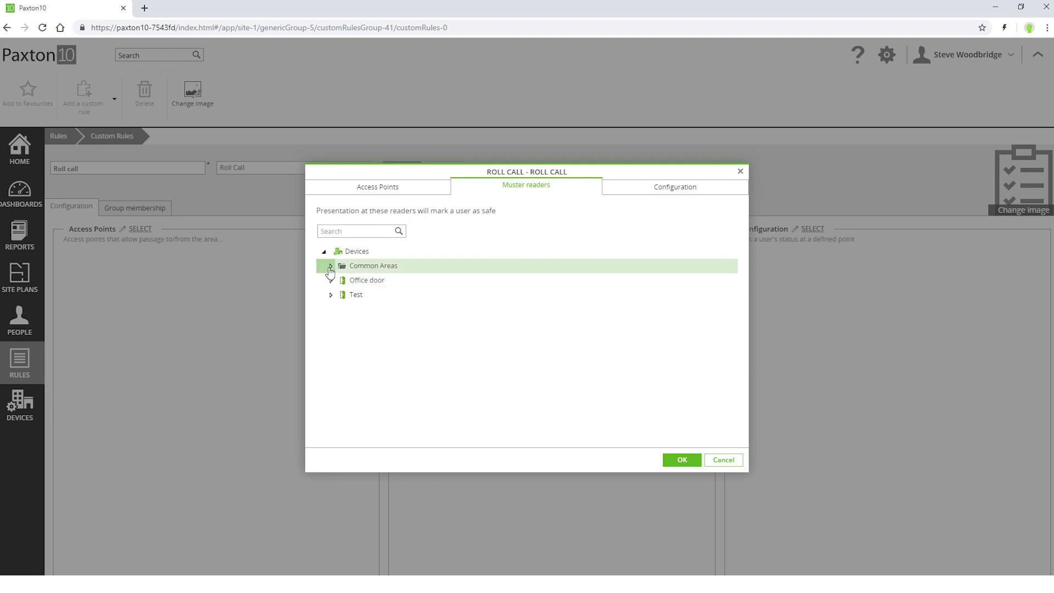
{"action": "left_click", "coordinate": [330, 265]}
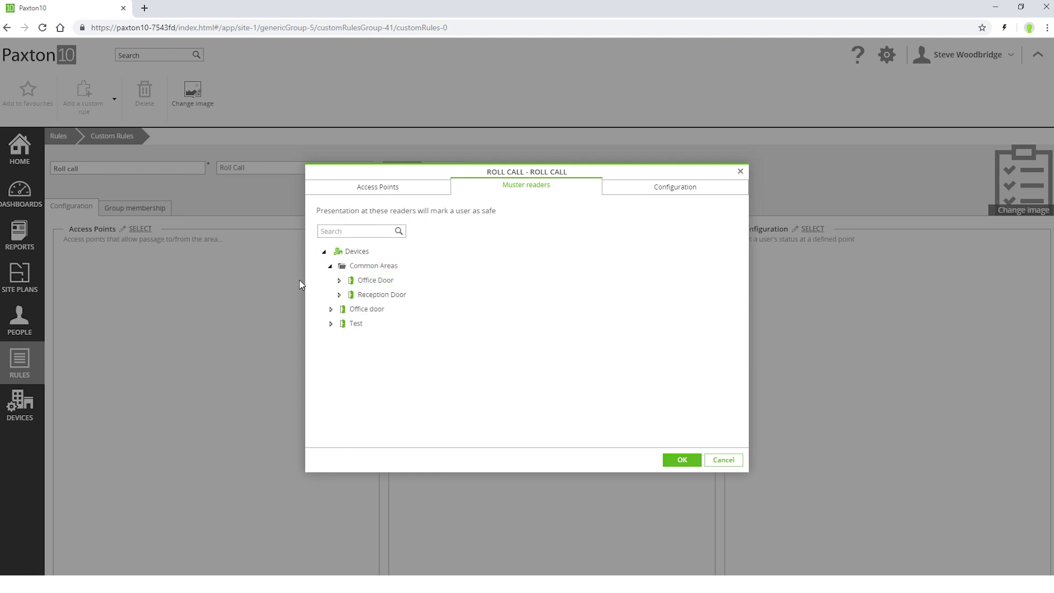
{"action": "left_click", "coordinate": [339, 295]}
{"action": "left_click", "coordinate": [356, 309]}
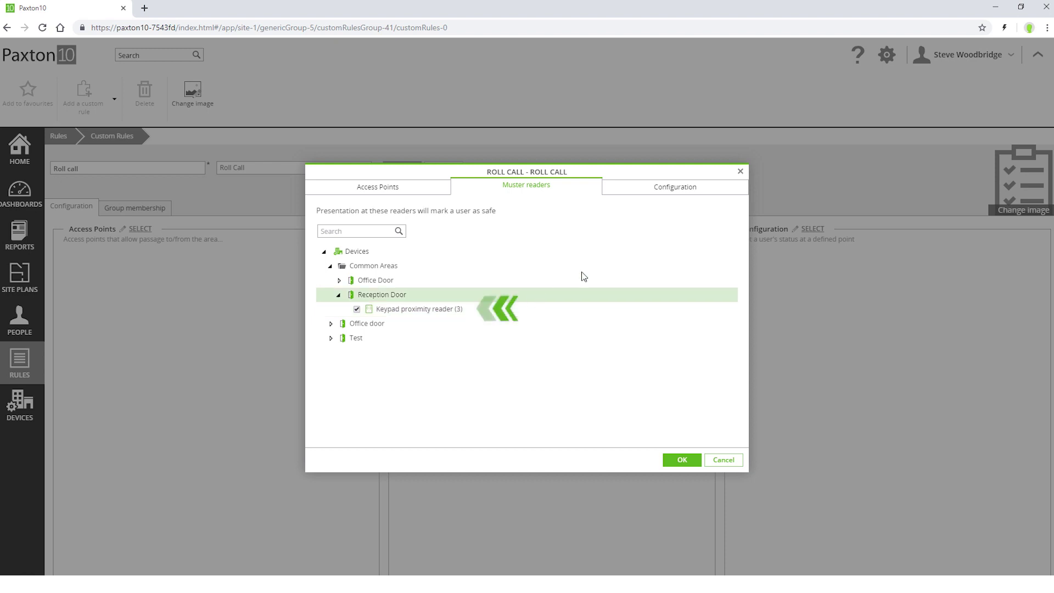
Step: Clear the report daily at 02:00, leaving inactivity removal off
{"action": "left_click", "coordinate": [650, 189]}
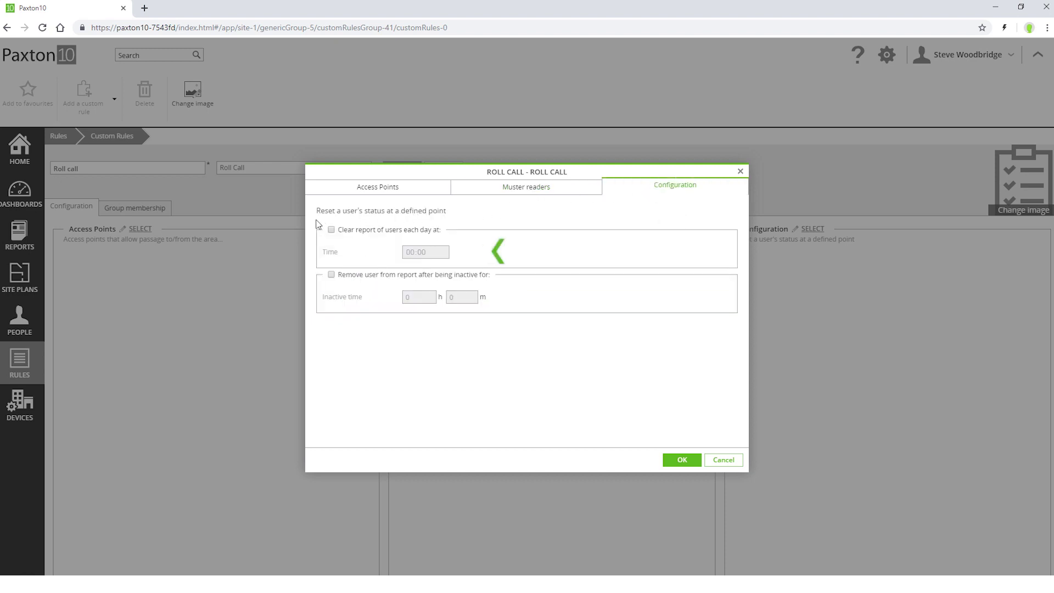
{"action": "left_click", "coordinate": [331, 229]}
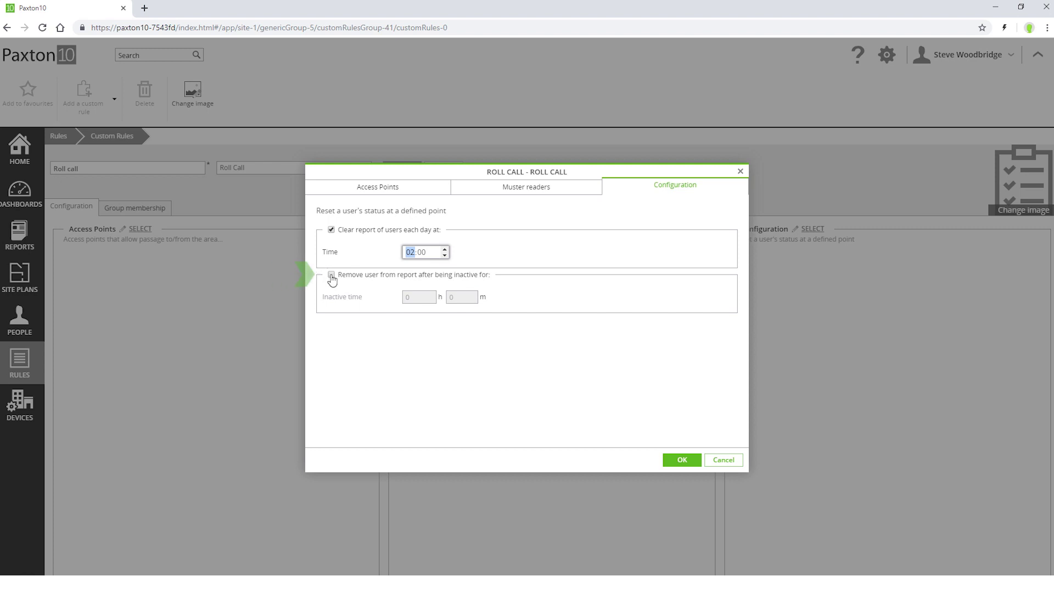
{"action": "left_click", "coordinate": [331, 276]}
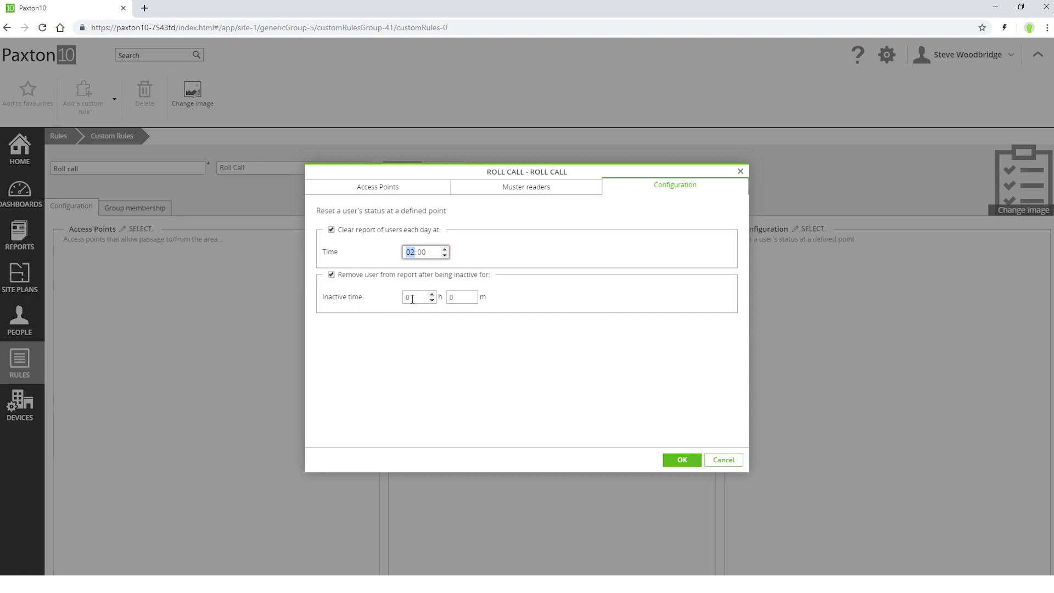
{"action": "left_click", "coordinate": [331, 276]}
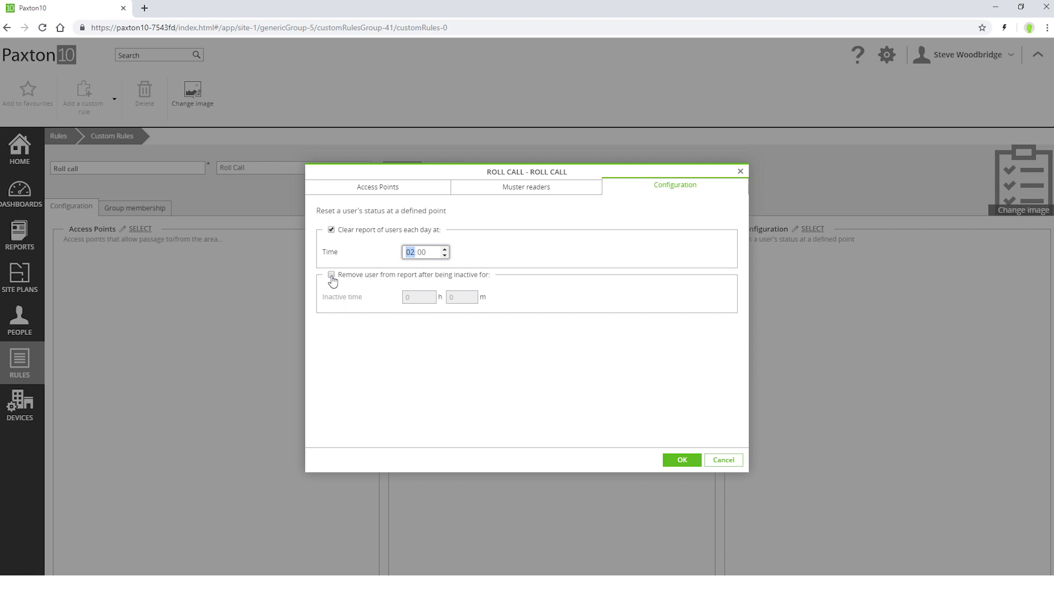
Step: Save the Roll call rule and add a Triggers and Actions rule named 'Generate auto roll call'
{"action": "left_click", "coordinate": [679, 461]}
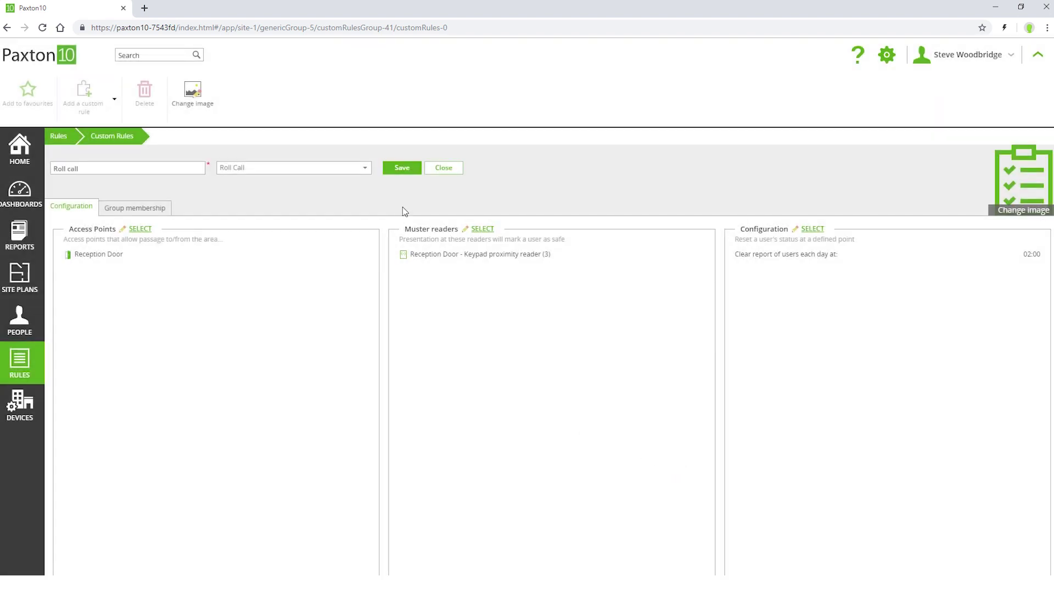
{"action": "left_click", "coordinate": [397, 171]}
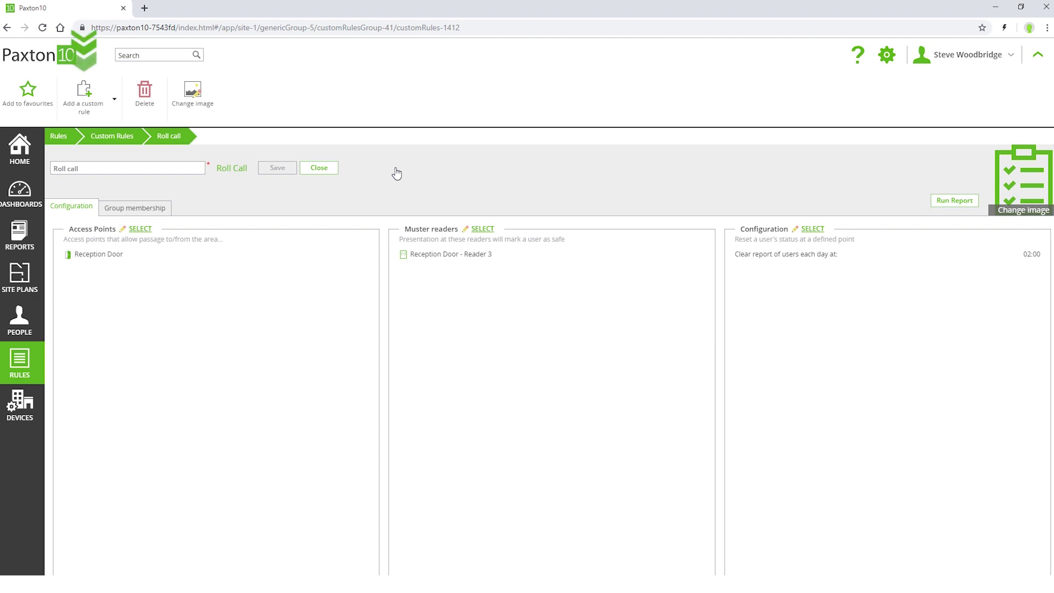
{"action": "left_click", "coordinate": [85, 98]}
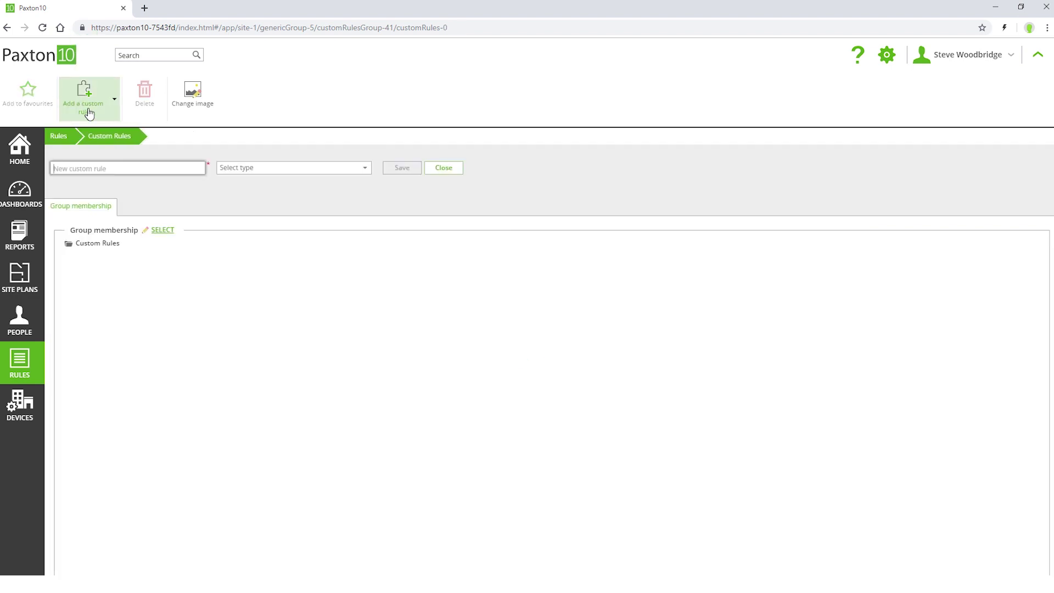
{"action": "type", "text": "Generat"}
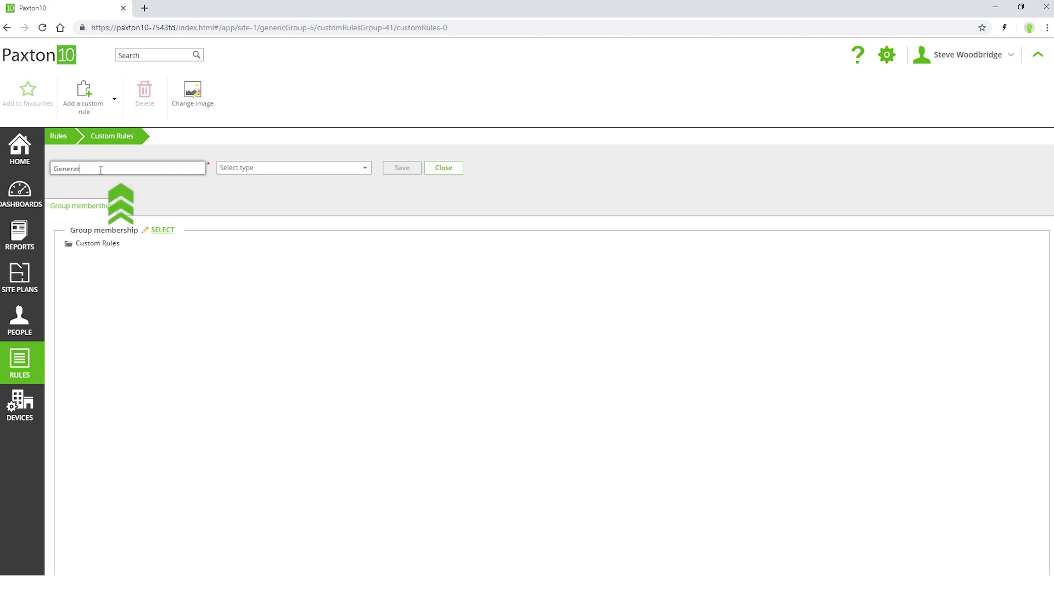
{"action": "type", "text": "e auto roll call"}
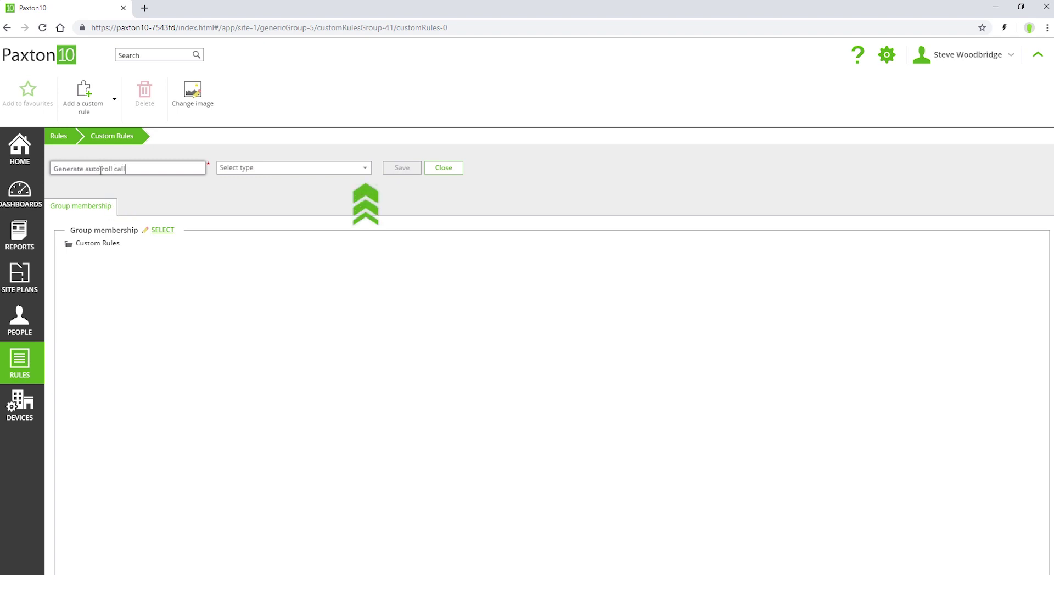
{"action": "left_click", "coordinate": [233, 167]}
{"action": "left_click", "coordinate": [231, 190]}
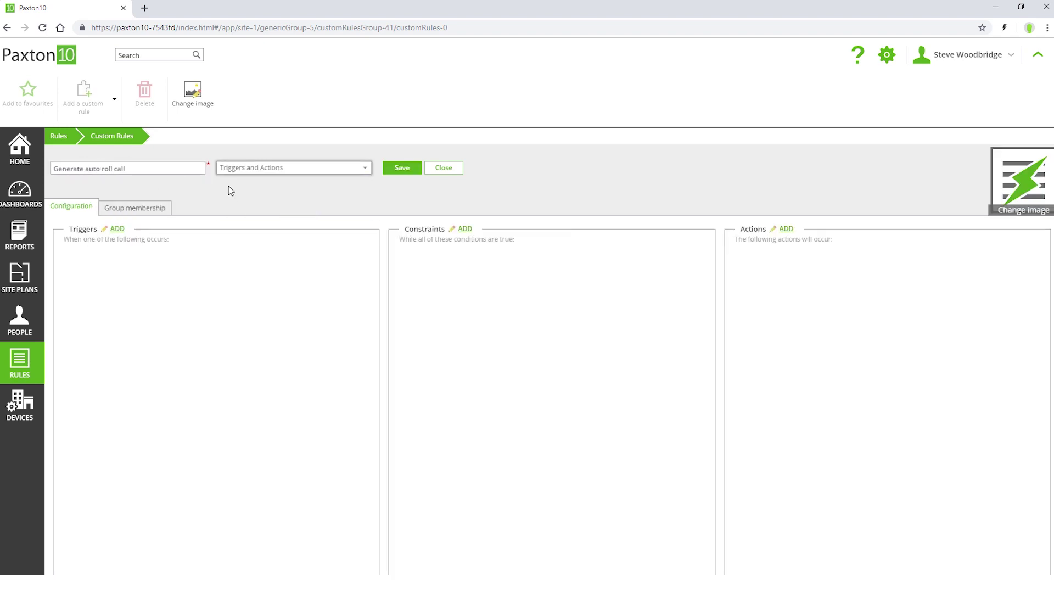
{"action": "left_click", "coordinate": [117, 230]}
Step: Set up an Alarm trigger for Fire alarm activation named 'Fire activation'
{"action": "left_click", "coordinate": [499, 220]}
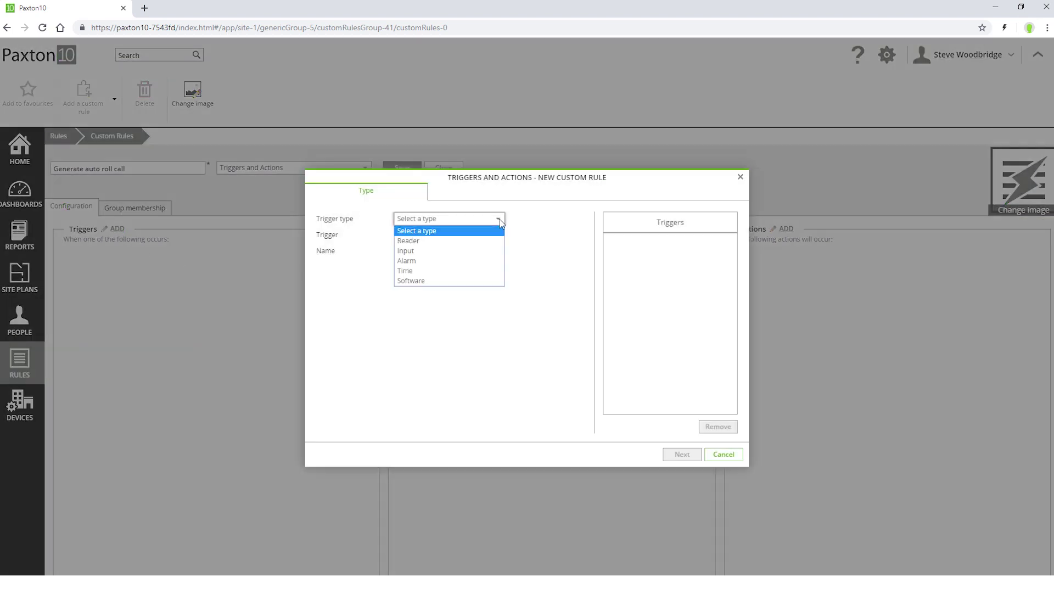
{"action": "left_click", "coordinate": [489, 261]}
{"action": "left_click", "coordinate": [499, 236]}
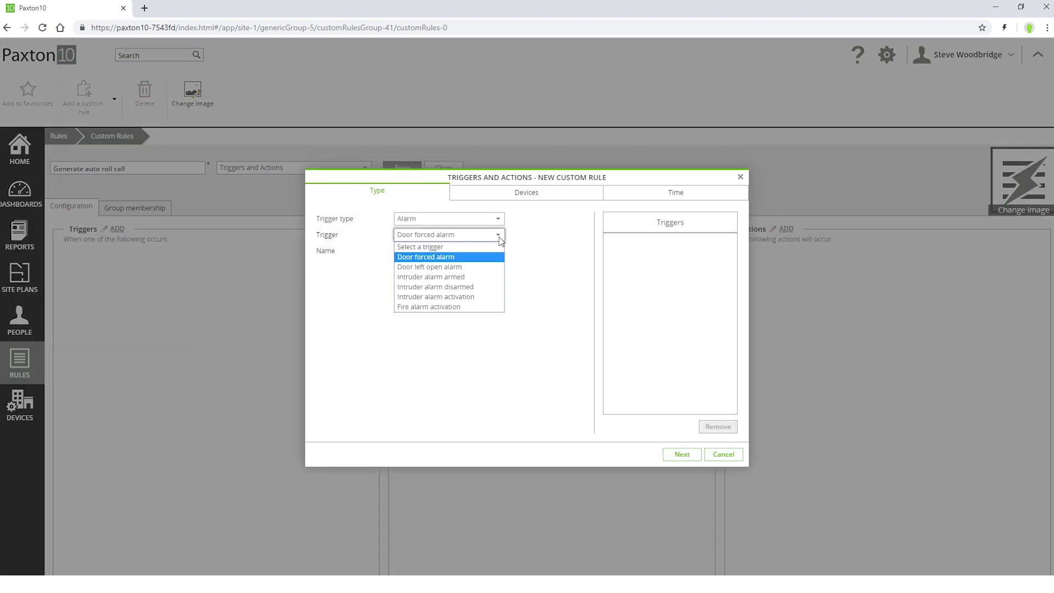
{"action": "left_click", "coordinate": [482, 310]}
{"action": "key", "text": "Tab"}
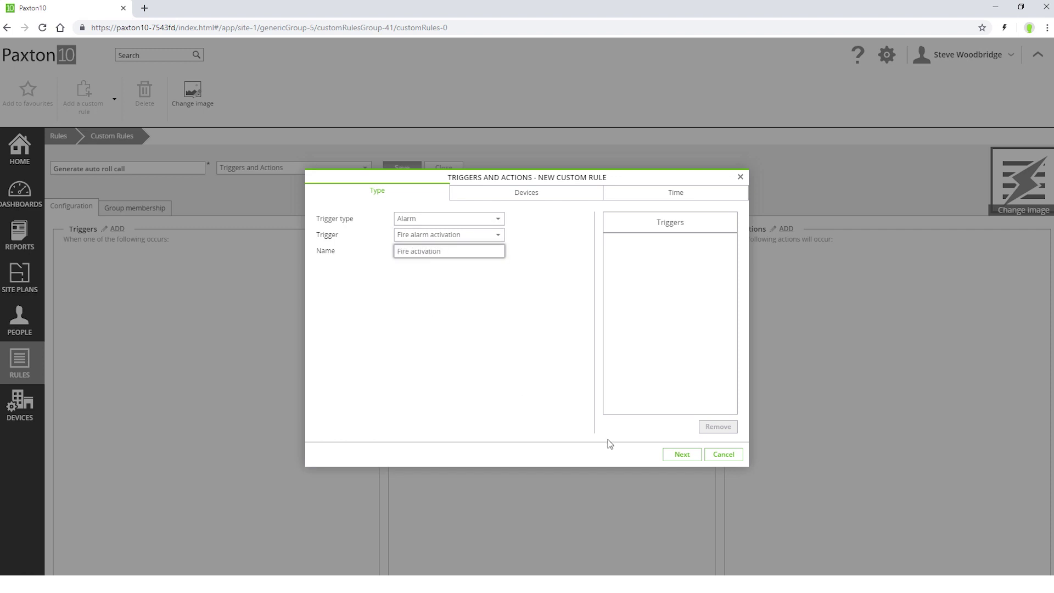
{"action": "type", "text": "Fire activation"}
{"action": "left_click", "coordinate": [682, 454]}
Step: Apply the trigger to the Common Areas Fire alarm device, valid All the time
{"action": "left_click", "coordinate": [330, 272]}
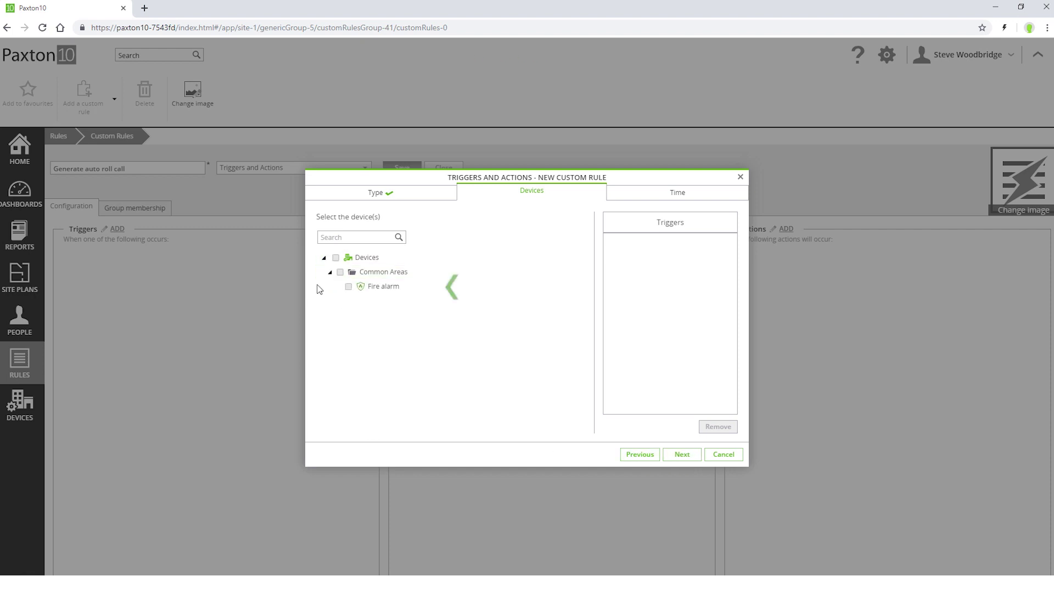
{"action": "left_click", "coordinate": [348, 286]}
{"action": "left_click", "coordinate": [682, 454]}
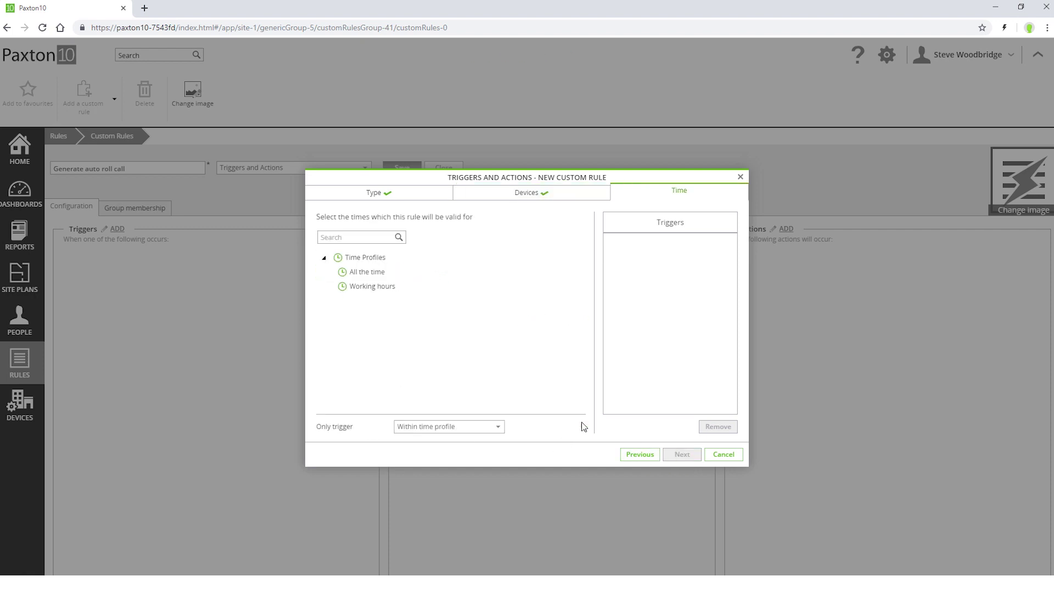
{"action": "left_click", "coordinate": [350, 273]}
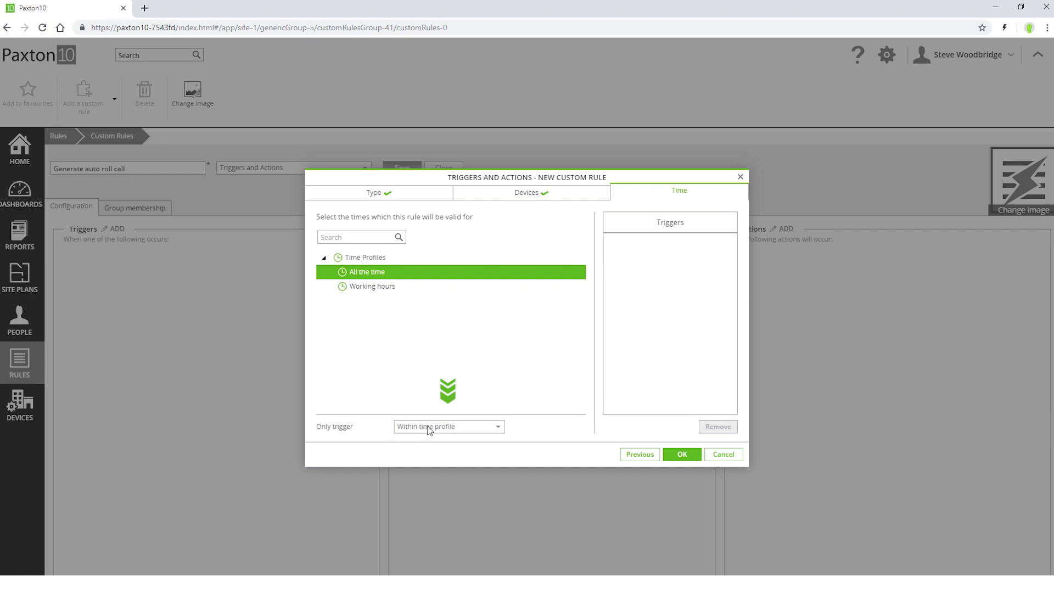
{"action": "left_click", "coordinate": [692, 456]}
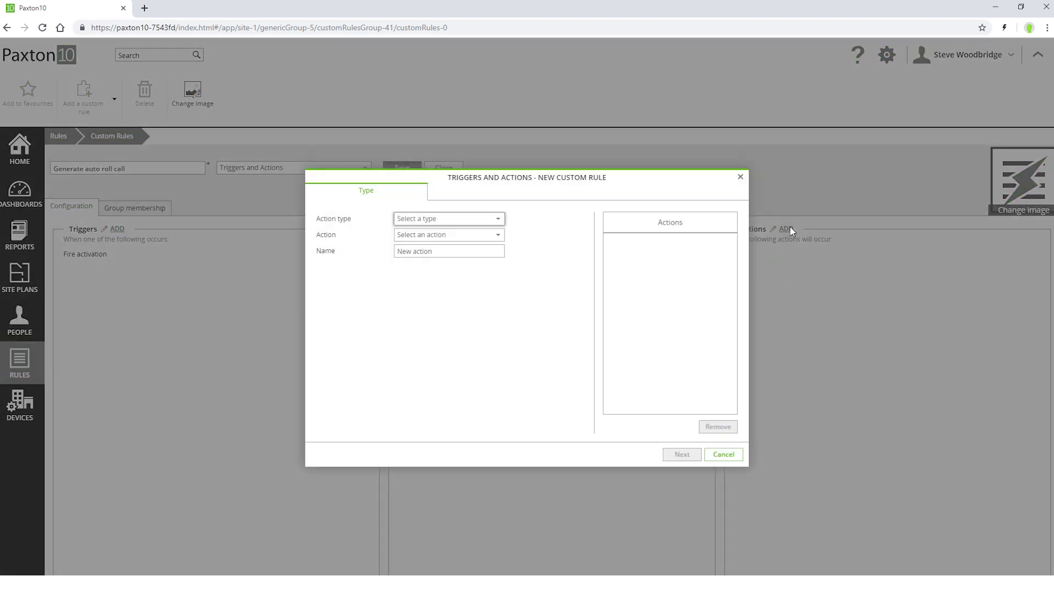
Step: Add a Software action of type Run Roll Call report, named 'Run roll call'
{"action": "left_click", "coordinate": [492, 219]}
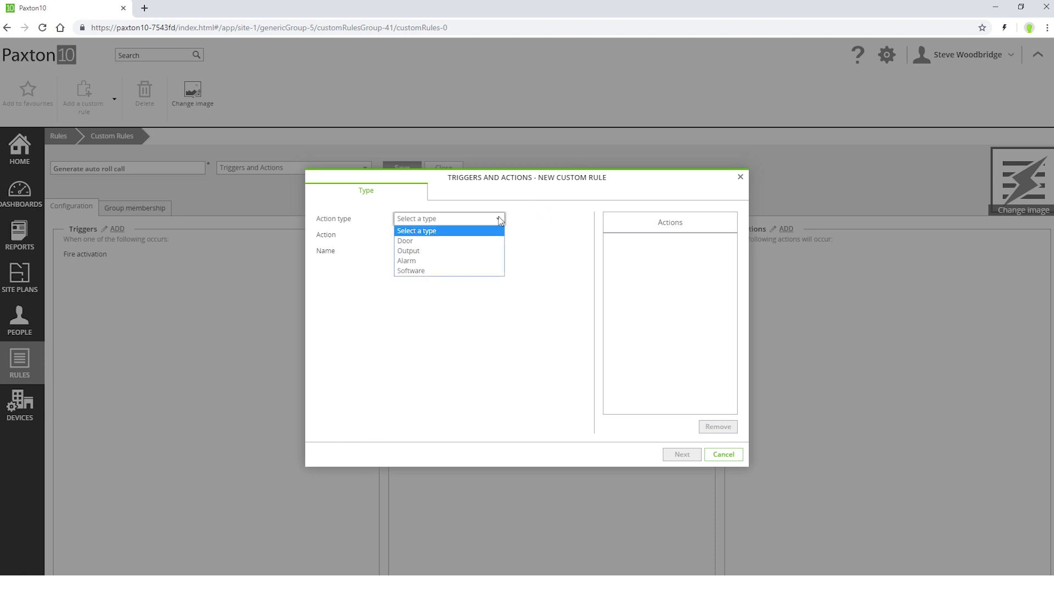
{"action": "left_click", "coordinate": [475, 270]}
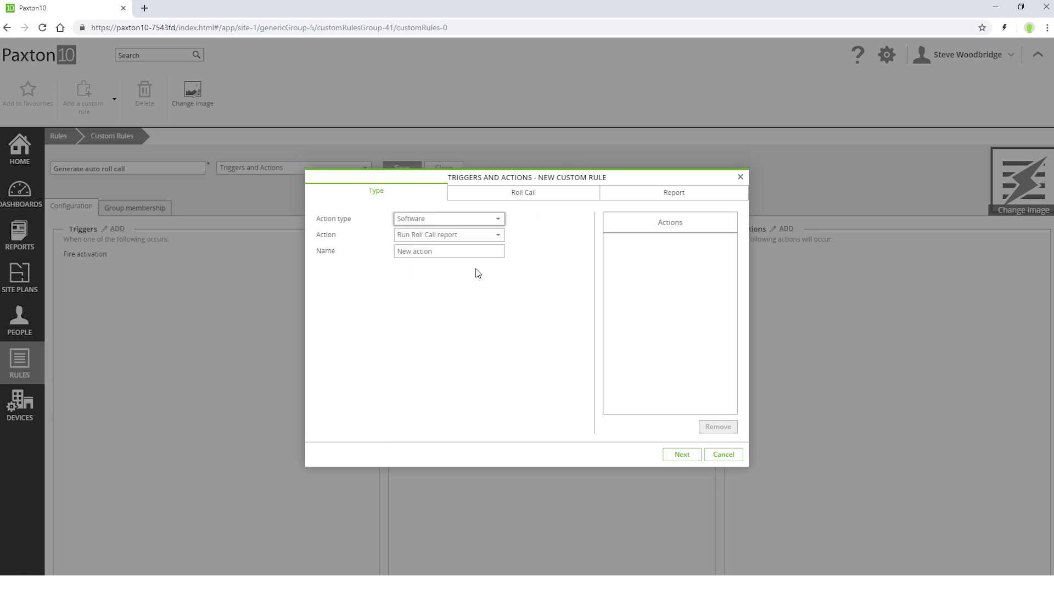
{"action": "left_click", "coordinate": [499, 235]}
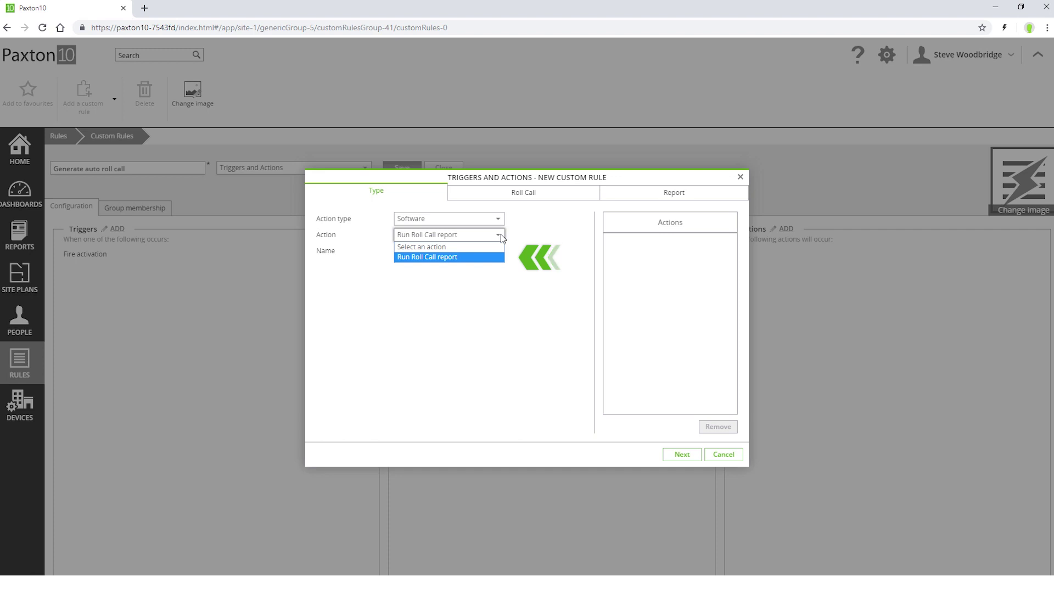
{"action": "left_click", "coordinate": [499, 235]}
{"action": "left_click_drag", "start_coordinate": [468, 251], "coordinate": [396, 250]}
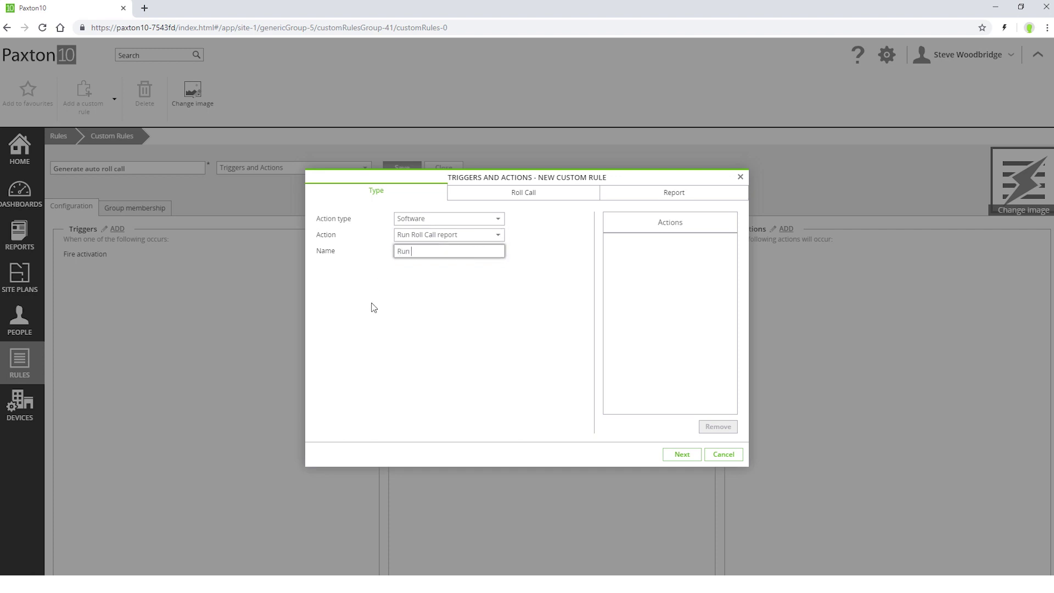
{"action": "left_click", "coordinate": [679, 456]}
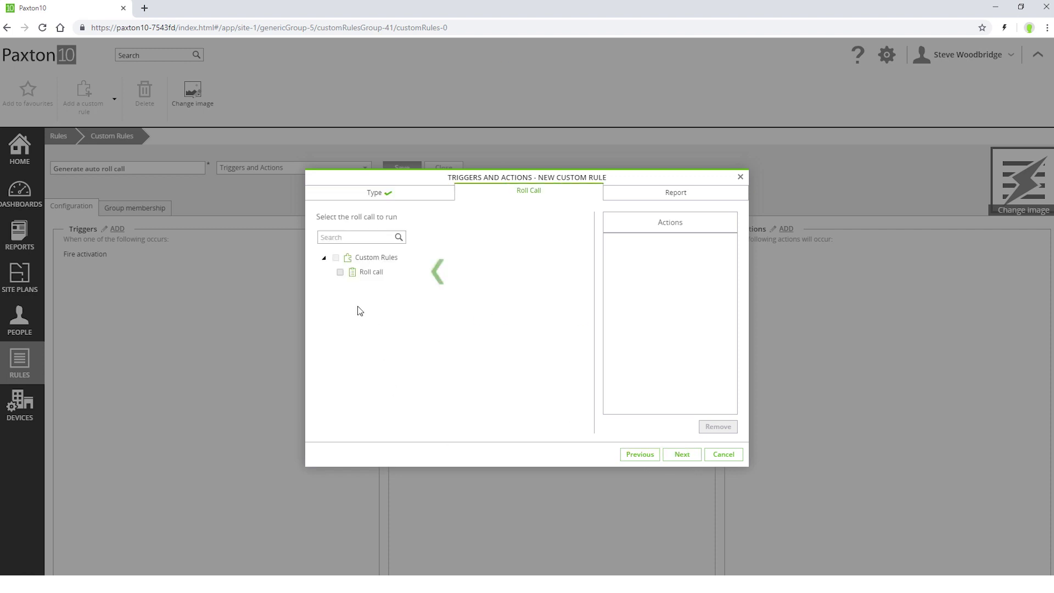
Step: Have the action run the Roll call rule and save the report to Reports
{"action": "left_click", "coordinate": [340, 272]}
{"action": "left_click", "coordinate": [682, 455]}
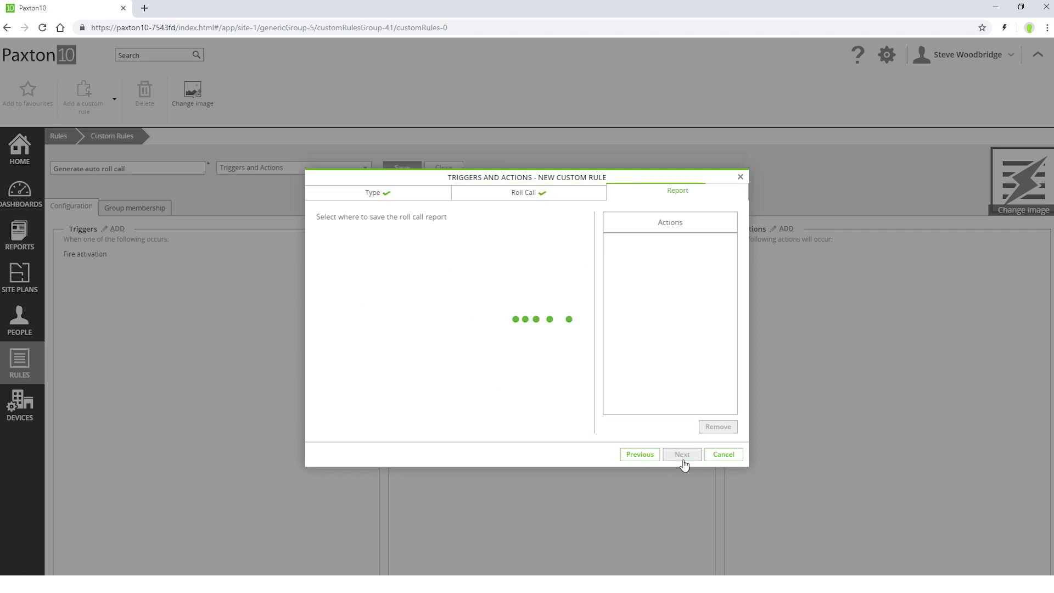
{"action": "left_click", "coordinate": [336, 258]}
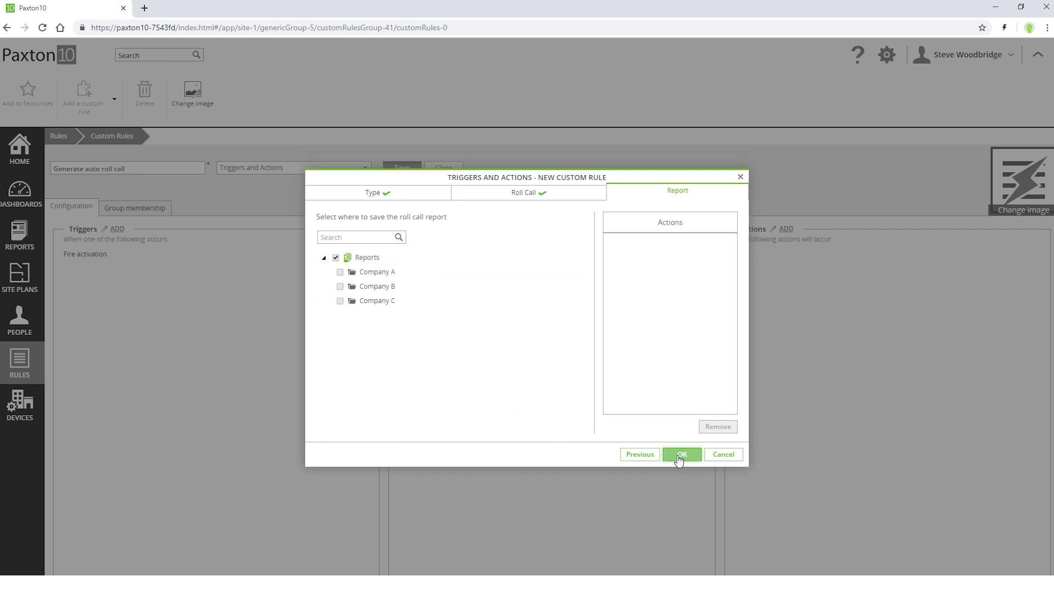
{"action": "left_click", "coordinate": [681, 455]}
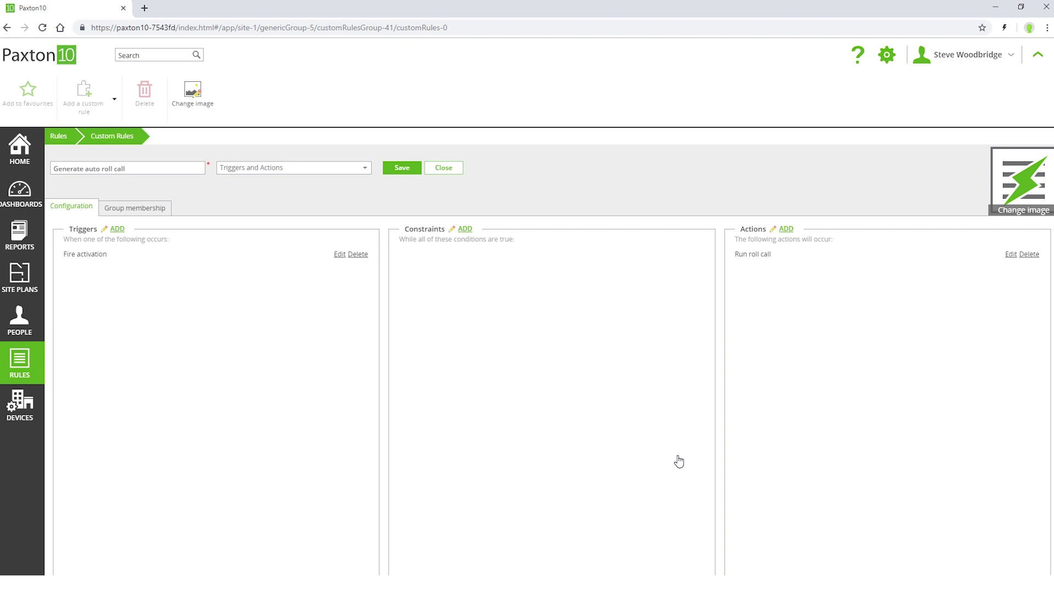
Step: Save the 'Generate auto roll call' rule with its fire trigger and roll call action
{"action": "left_click", "coordinate": [406, 170]}
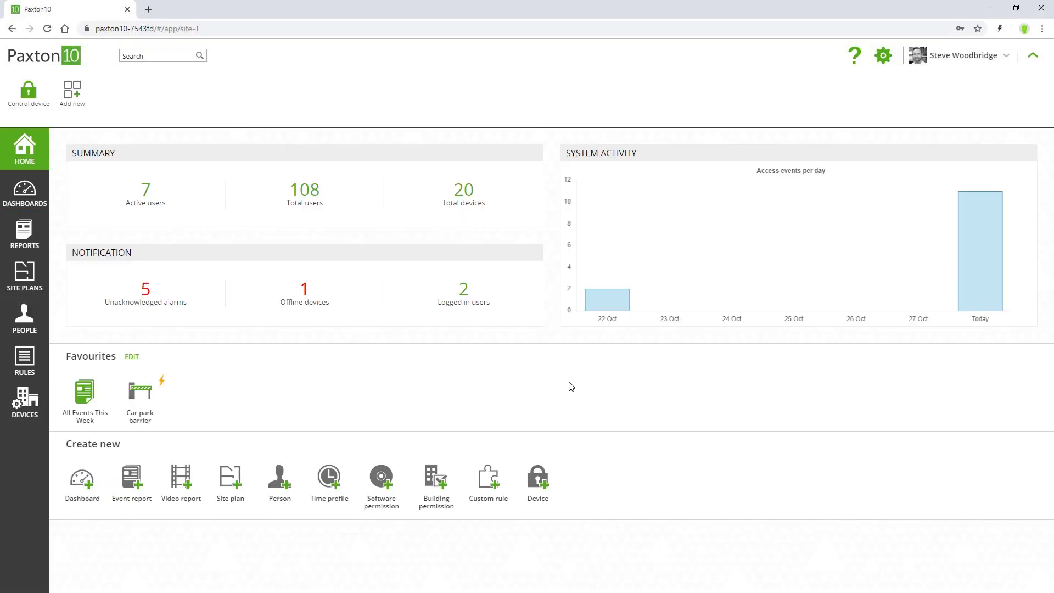
Step: Open the newest Roll call report in Reports and tick people to mark as safe
{"action": "left_click", "coordinate": [13, 247]}
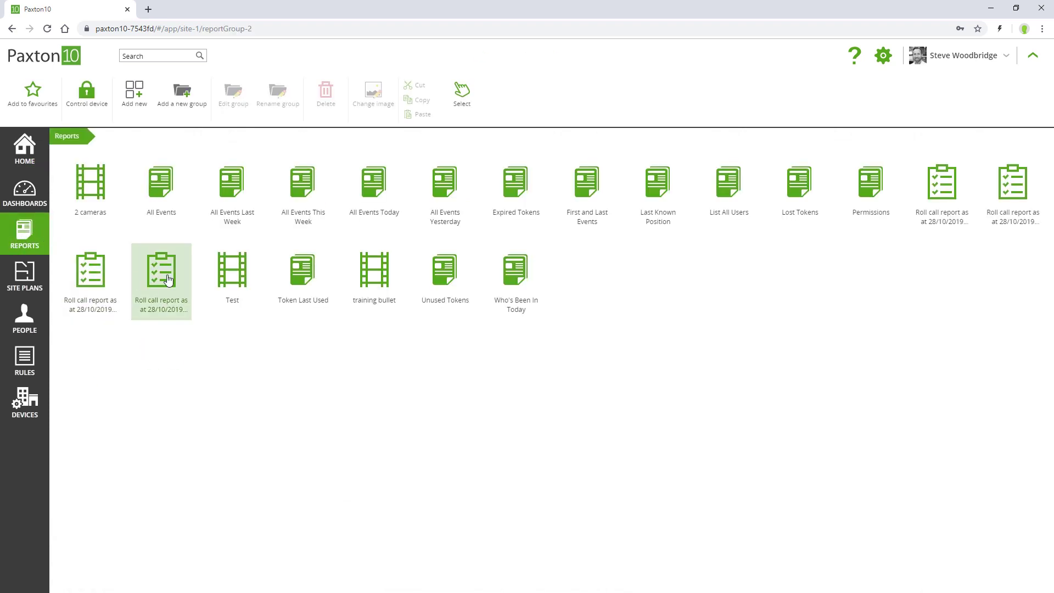
{"action": "double_click", "coordinate": [169, 279]}
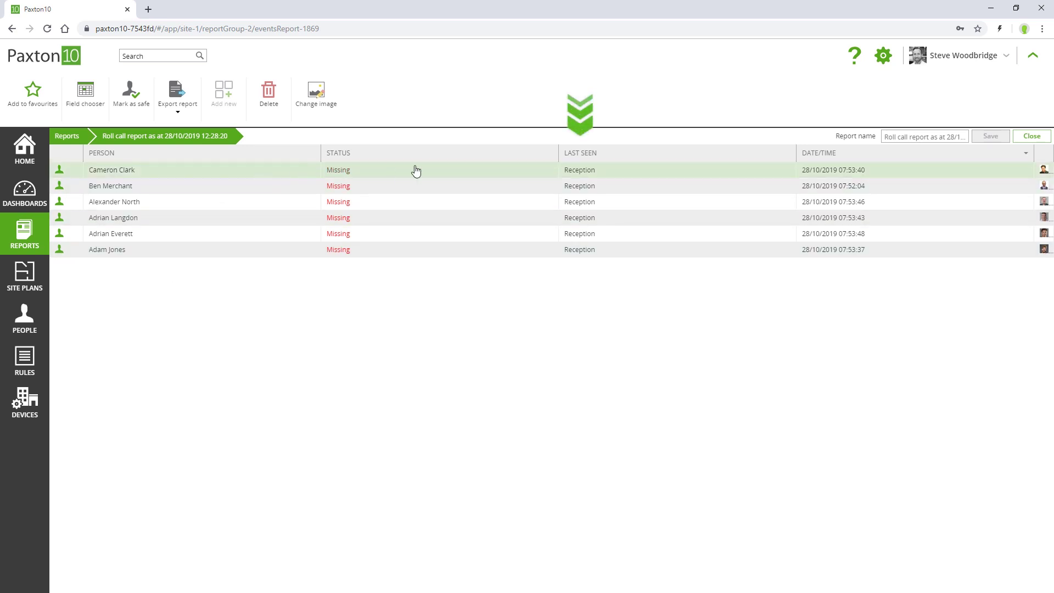
{"action": "mouse_move", "coordinate": [1045, 173]}
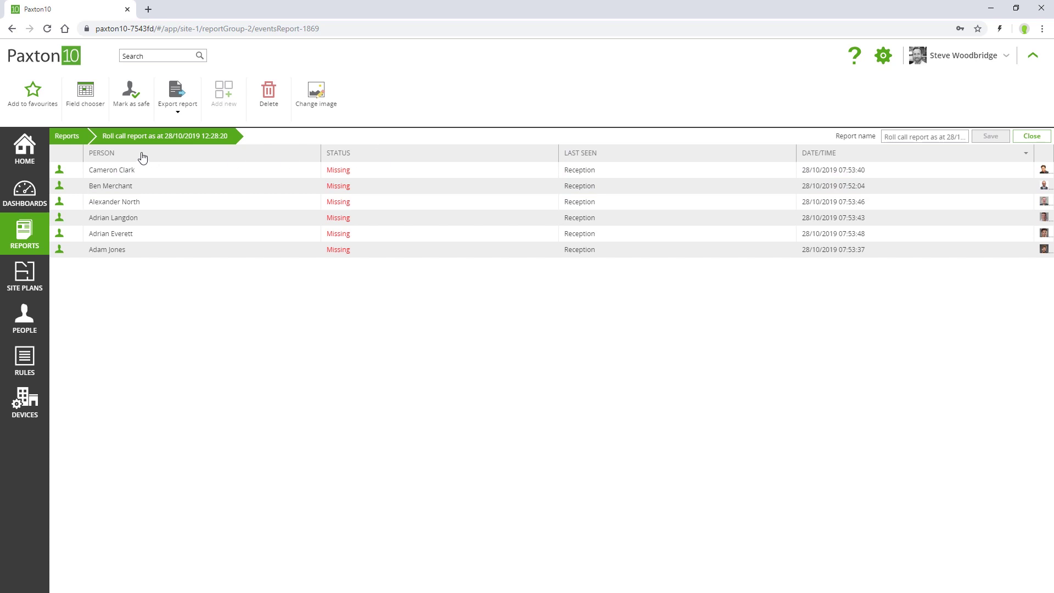
{"action": "left_click", "coordinate": [119, 104]}
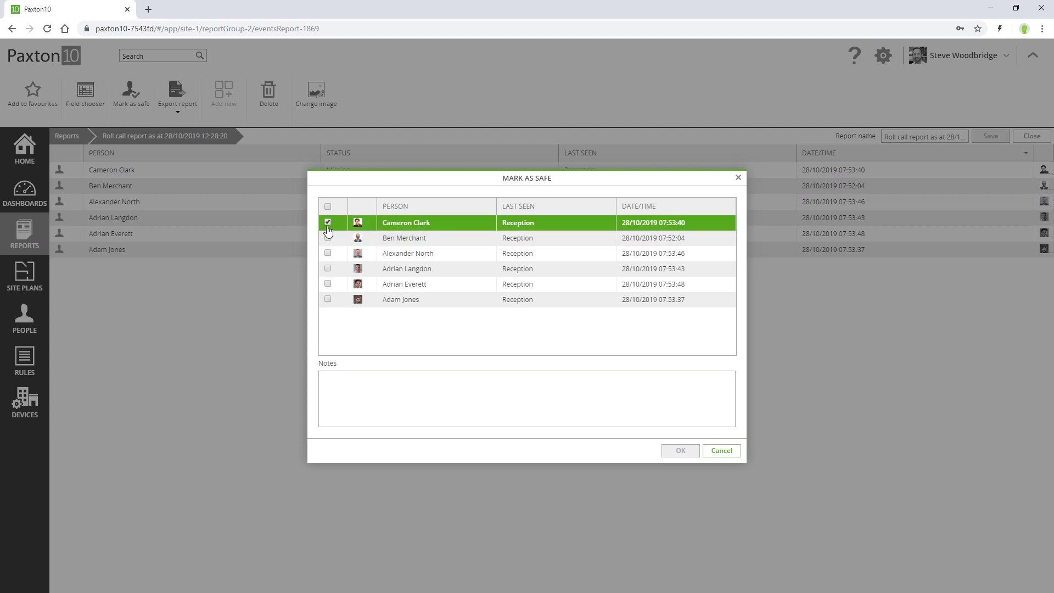
{"action": "left_click", "coordinate": [328, 284]}
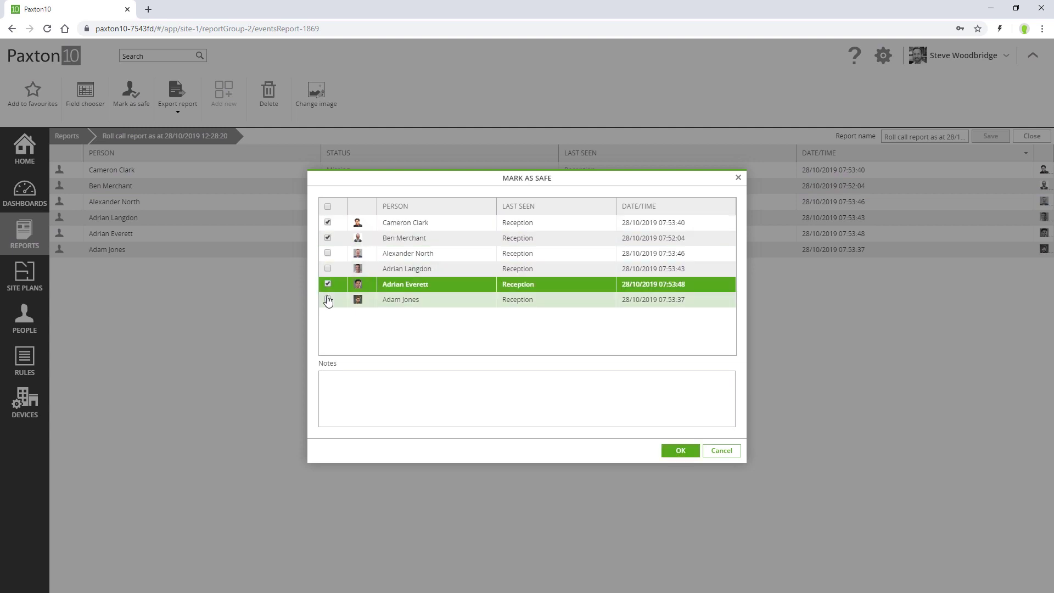
Step: Apply the Mark as safe selection, leaving four people Safe and two Missing
{"action": "left_click", "coordinate": [674, 454]}
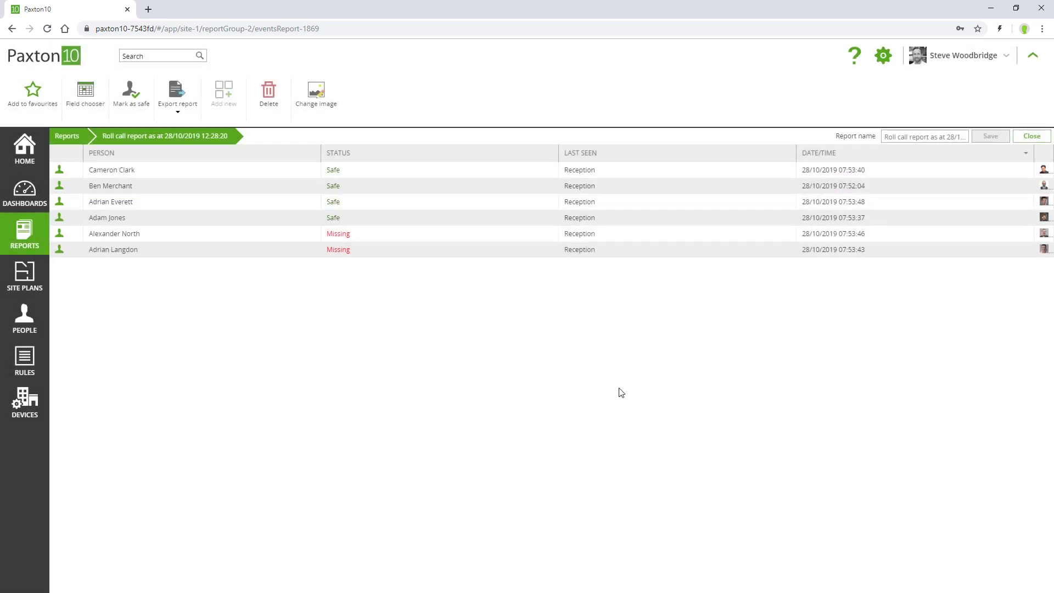